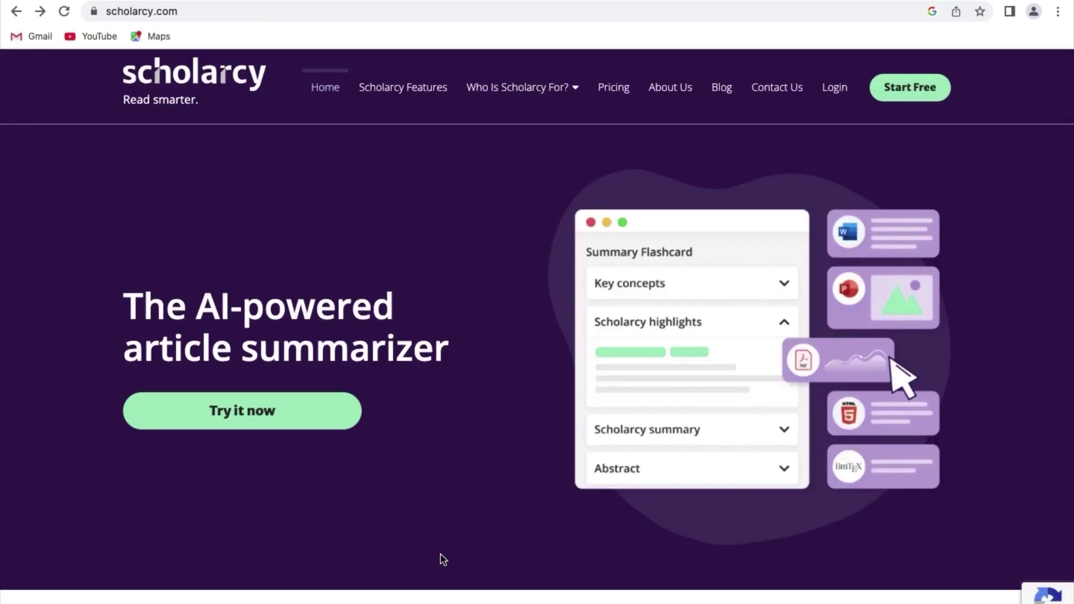
# - Search Google for 'scholarcy'
pyautogui.scroll(-7, 443, 559)
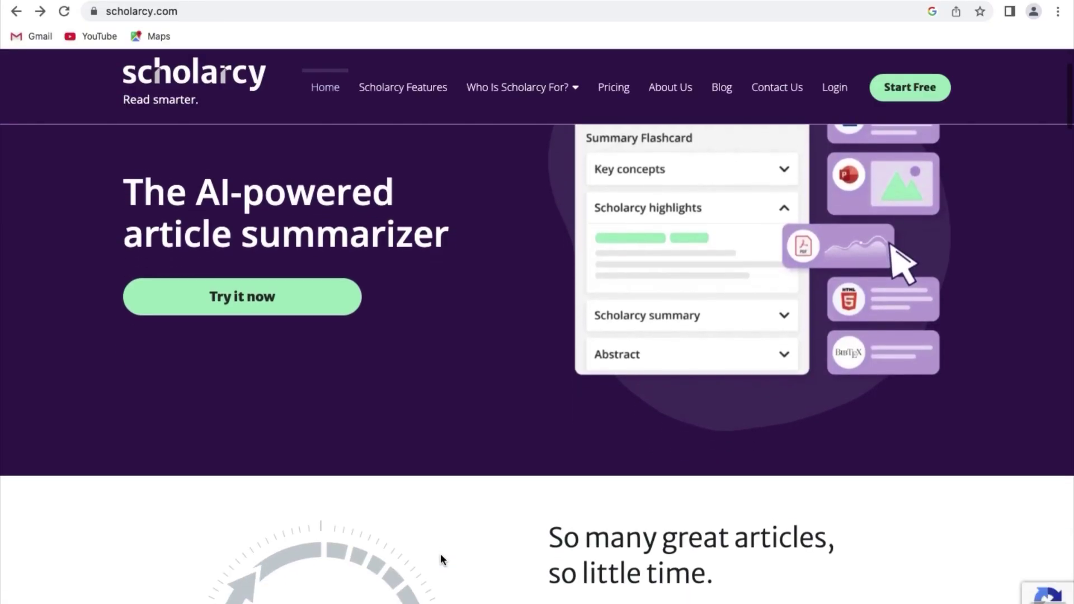
pyautogui.scroll(-5, 442, 559)
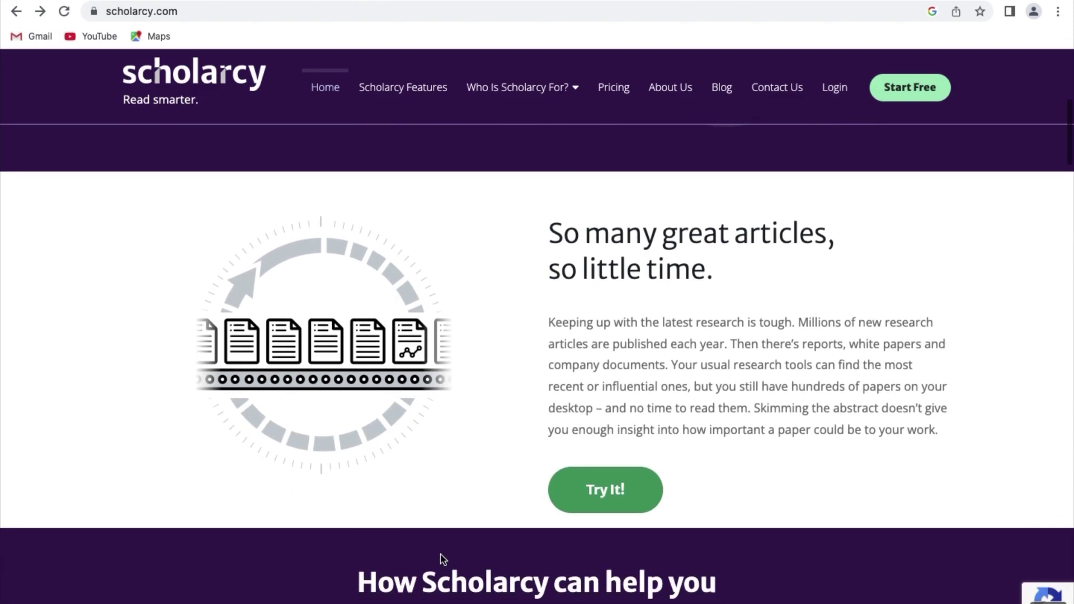
pyautogui.scroll(-4, 441, 557)
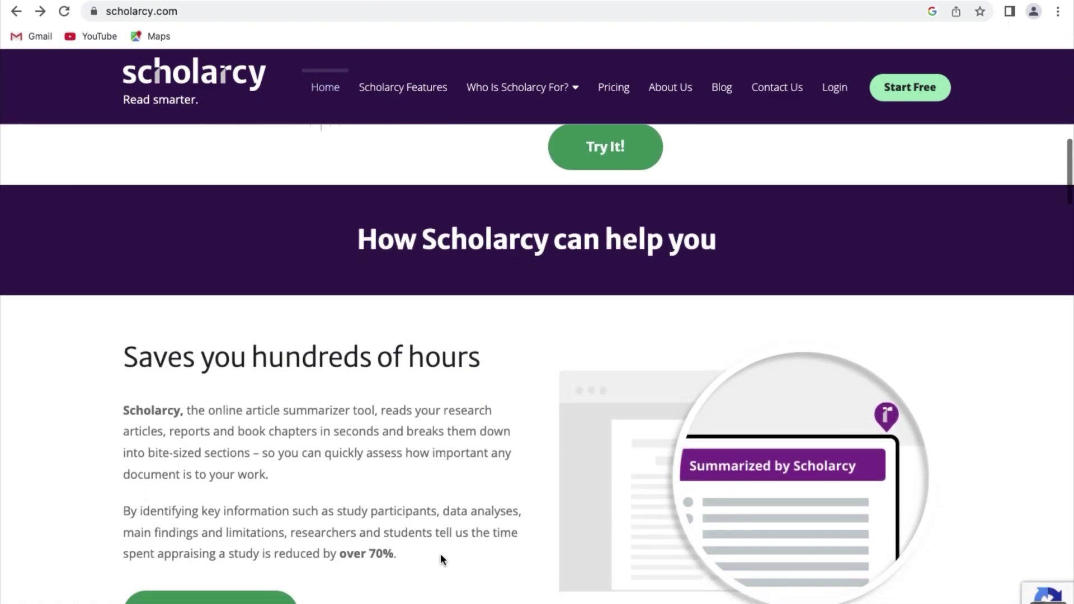
pyautogui.scroll(-4, 441, 560)
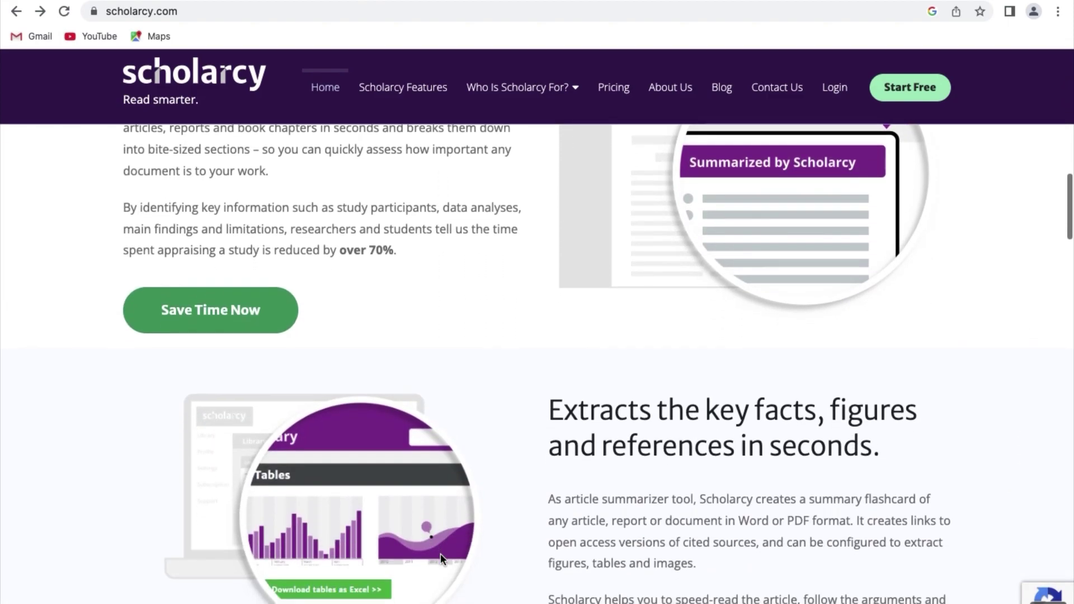
pyautogui.scroll(-3, 441, 560)
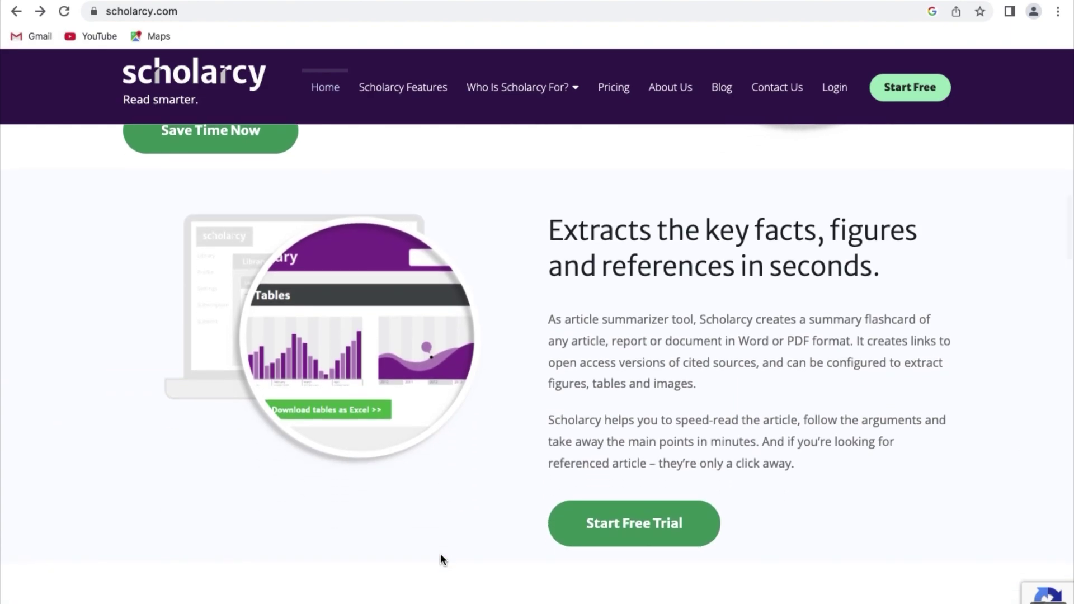
pyautogui.scroll(-5, 441, 560)
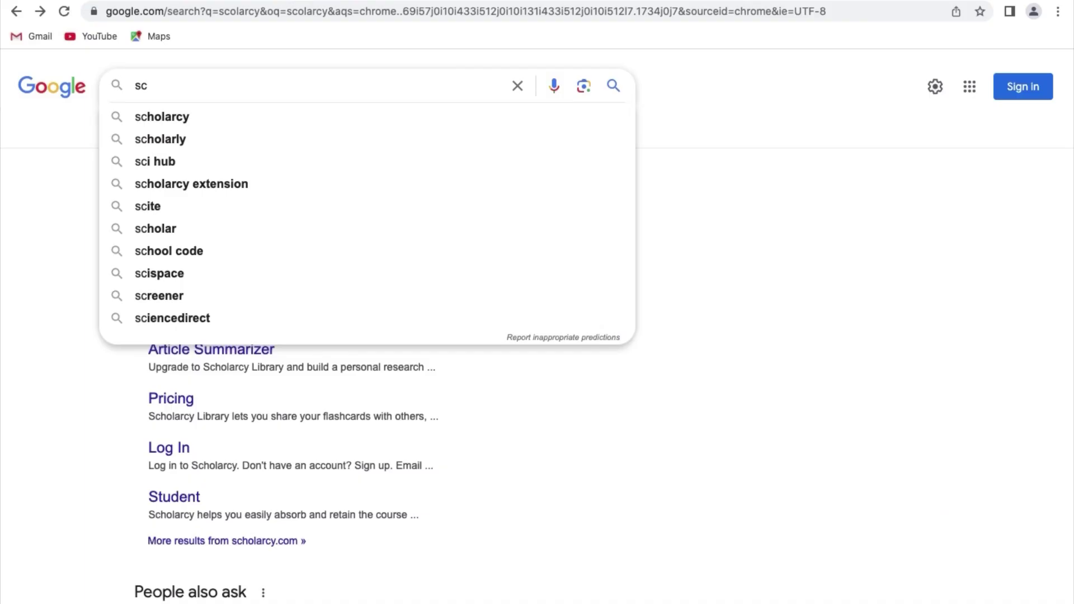
pyautogui.write('holarcy')
pyautogui.press('Return')
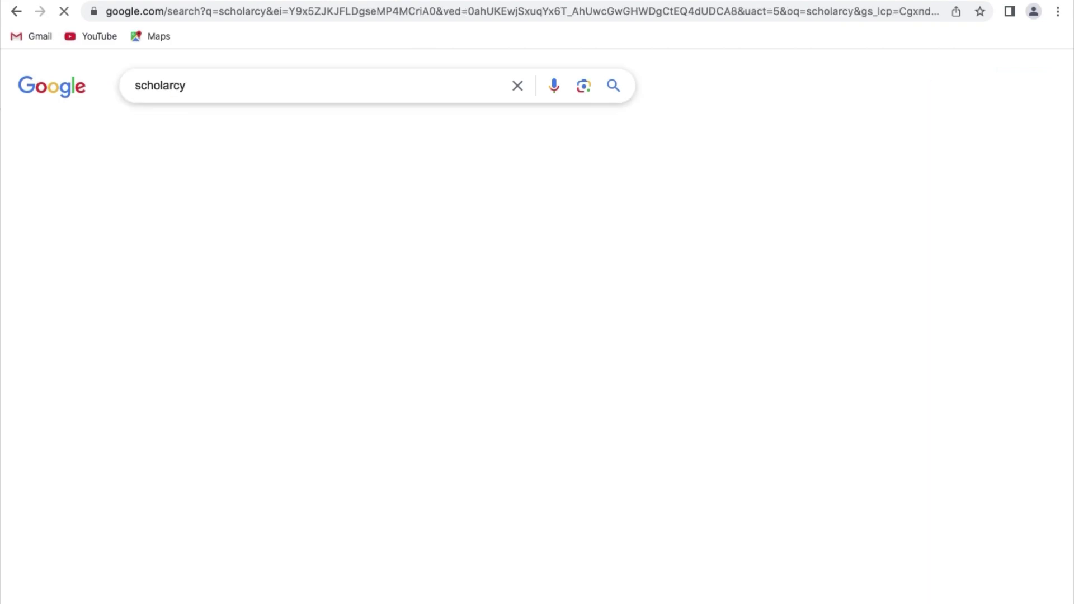
# - Open the Scholarcy website, accept its cookies and start the free trial
pyautogui.click(212, 235)
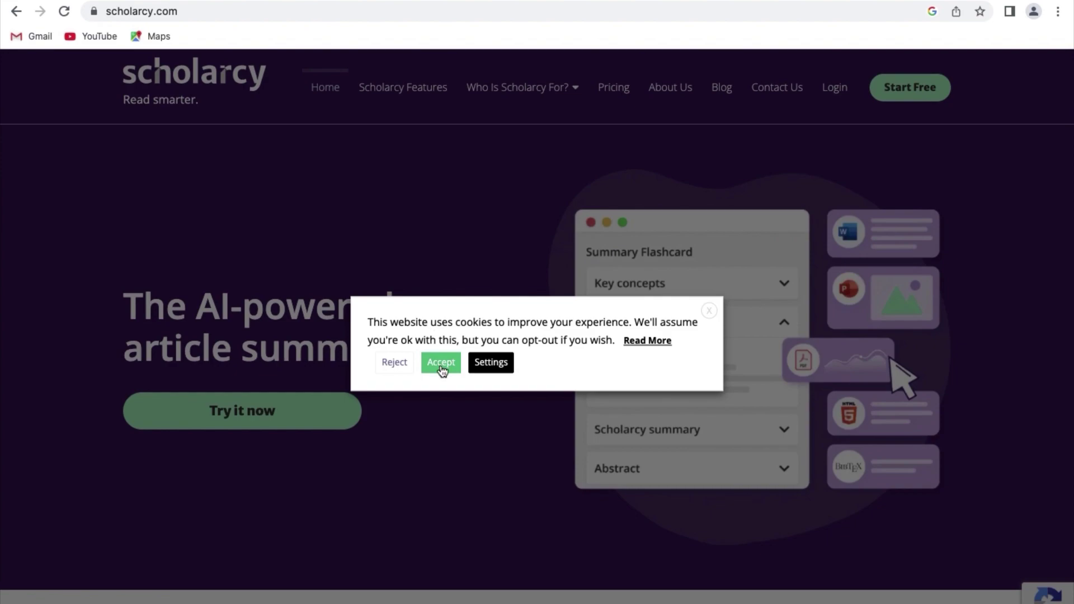
pyautogui.click(441, 364)
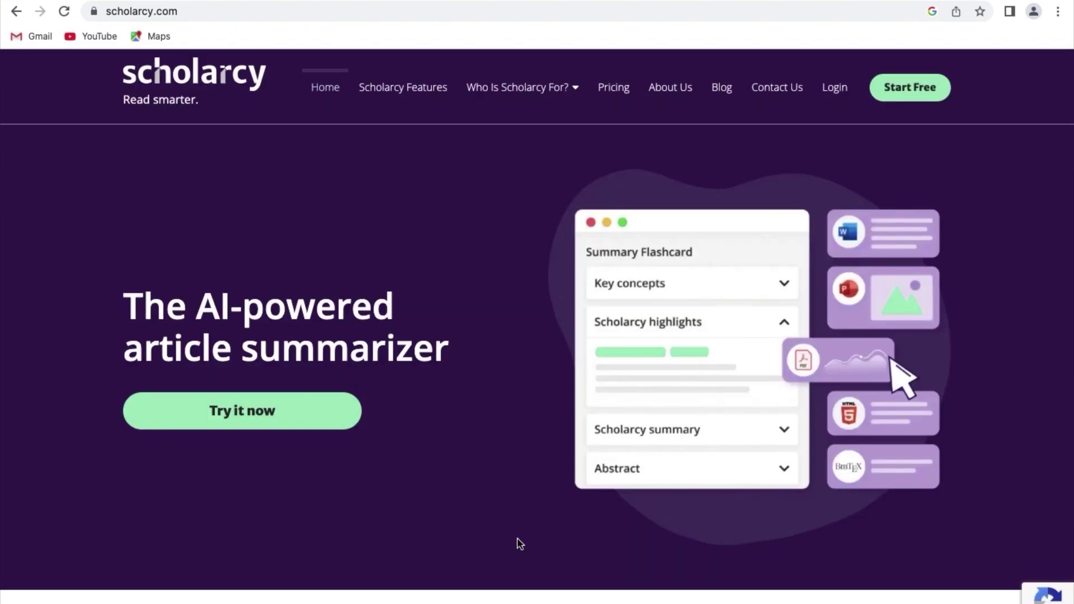
pyautogui.click(276, 414)
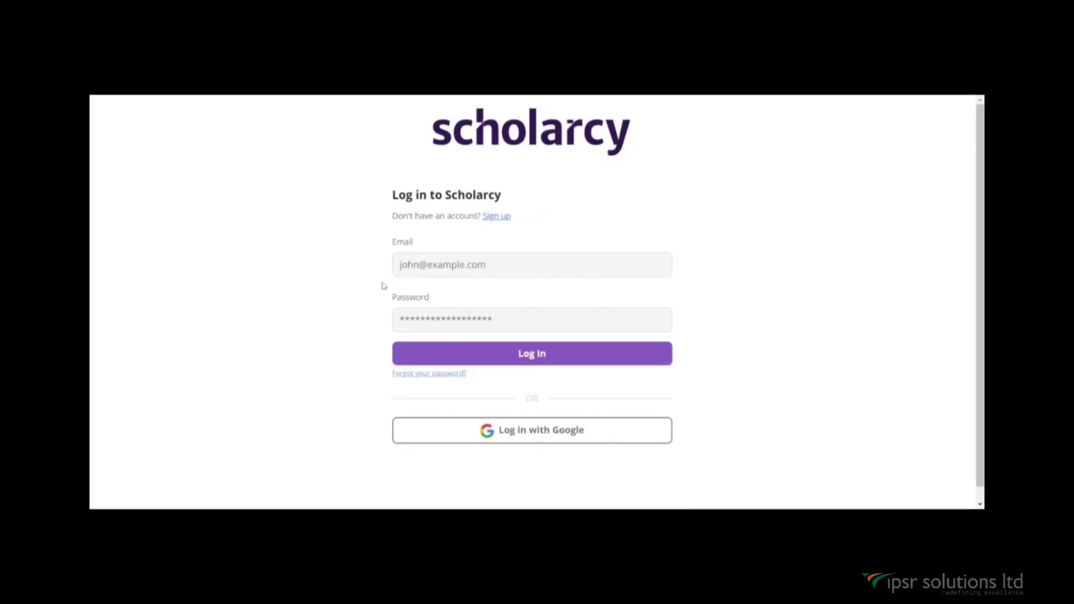
# - Log in with the account e-mail and password, then submit the profile with affiliation Other
pyautogui.click(399, 264)
pyautogui.click(400, 319)
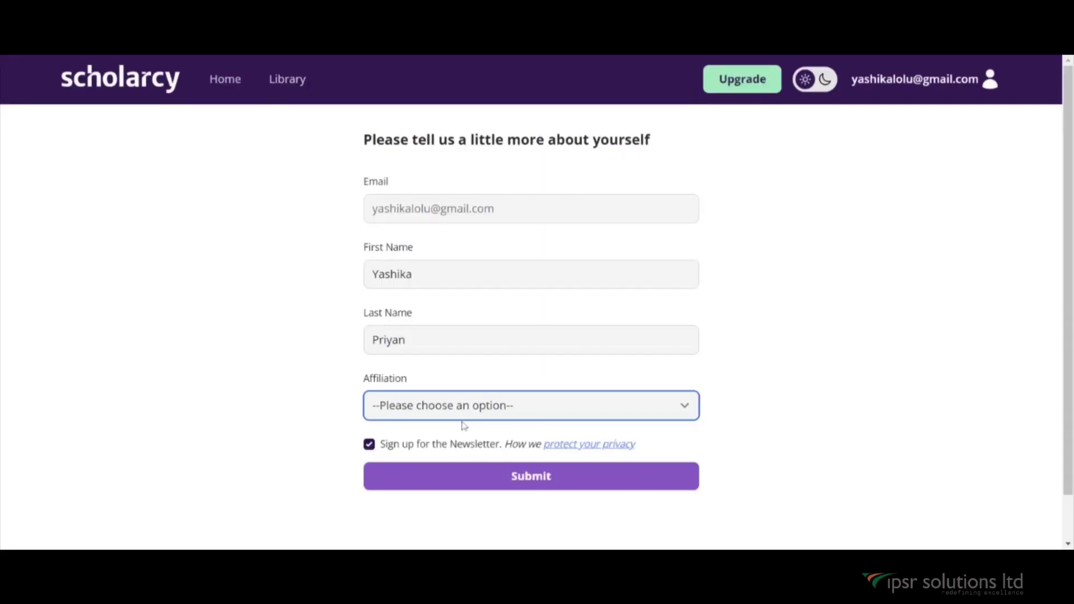
pyautogui.click(463, 422)
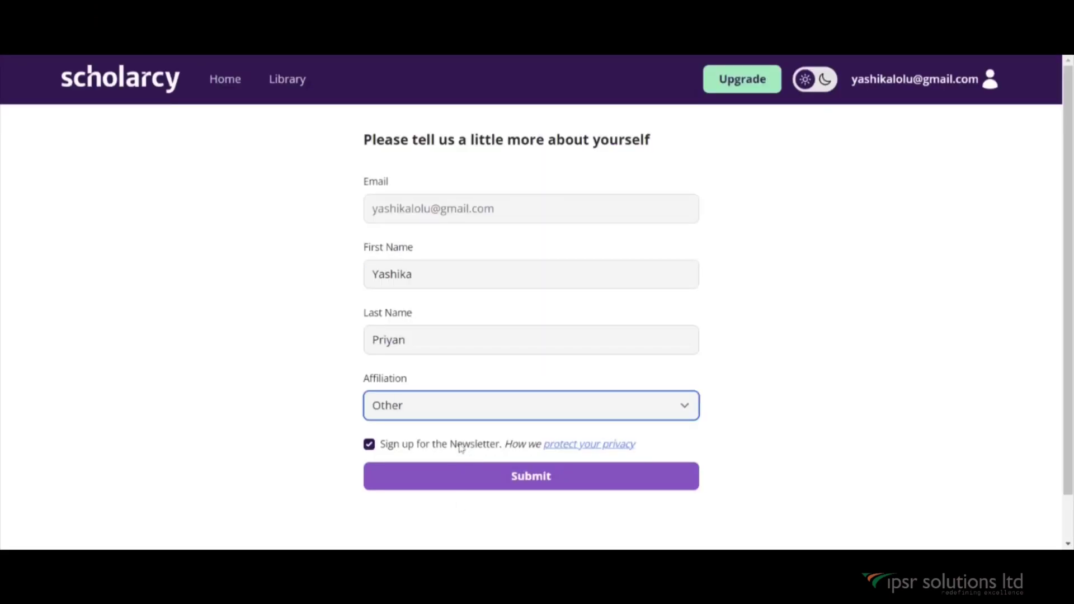
pyautogui.click(461, 476)
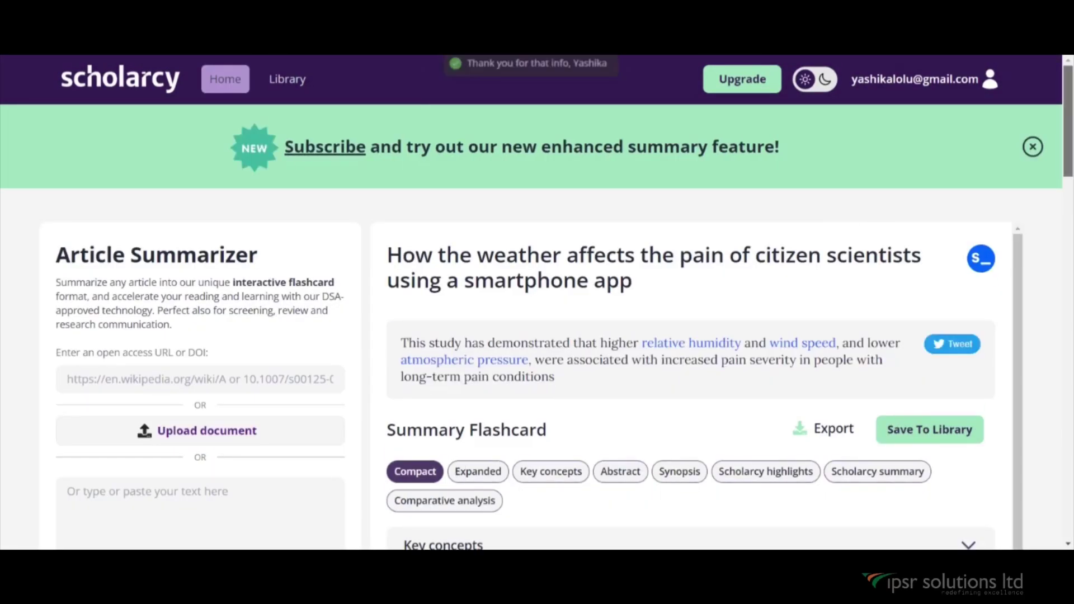
# - Focus the 'Or type or paste your text here' box on the Article Summarizer page
pyautogui.scroll(-3, 538, 303)
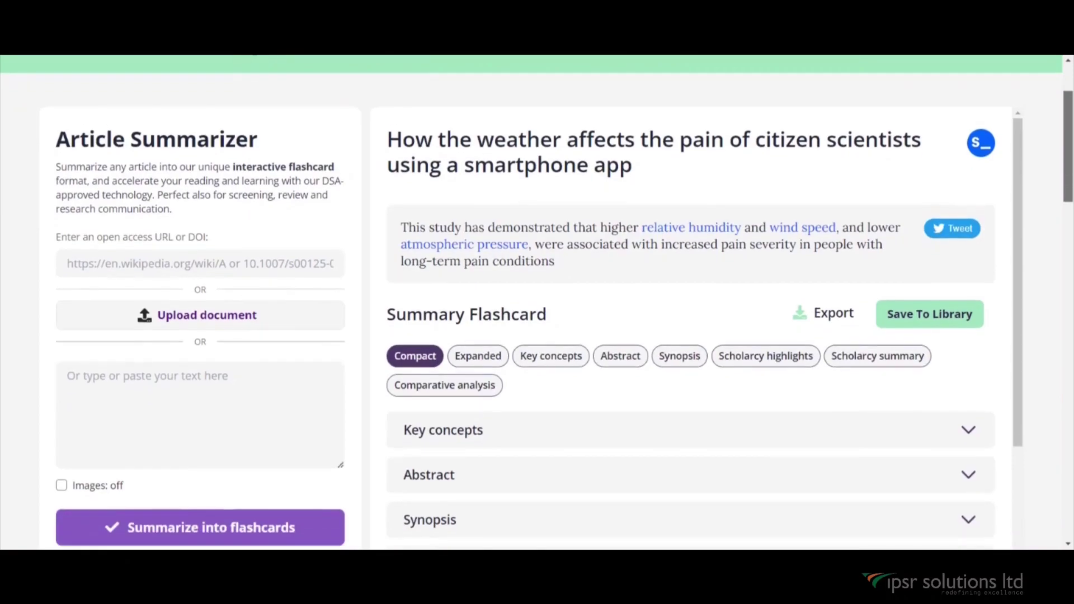
pyautogui.scroll(-1, 538, 302)
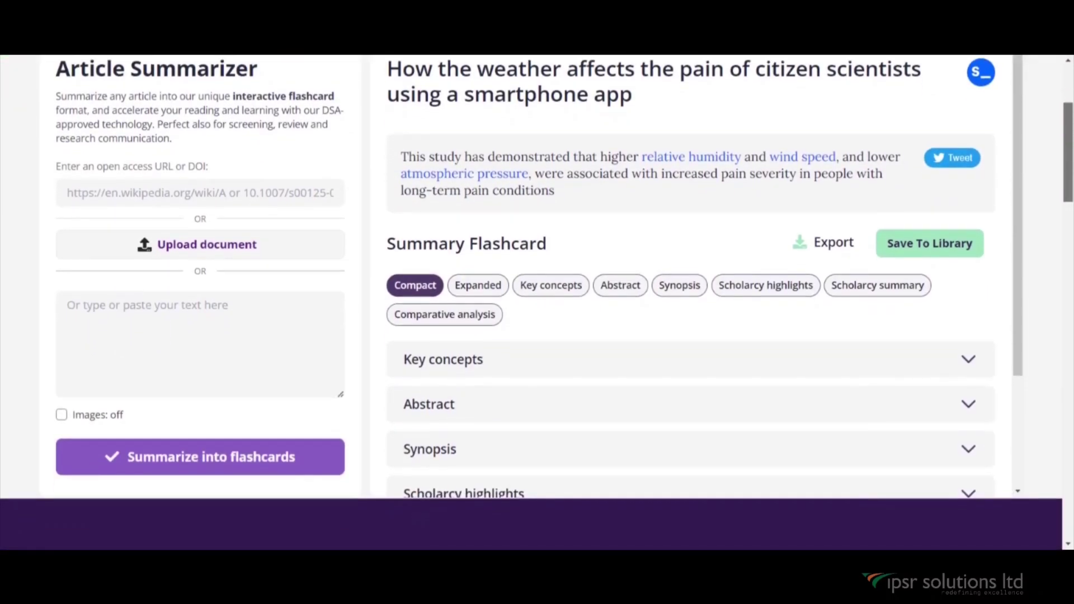
pyautogui.scroll(1, 1070, 175)
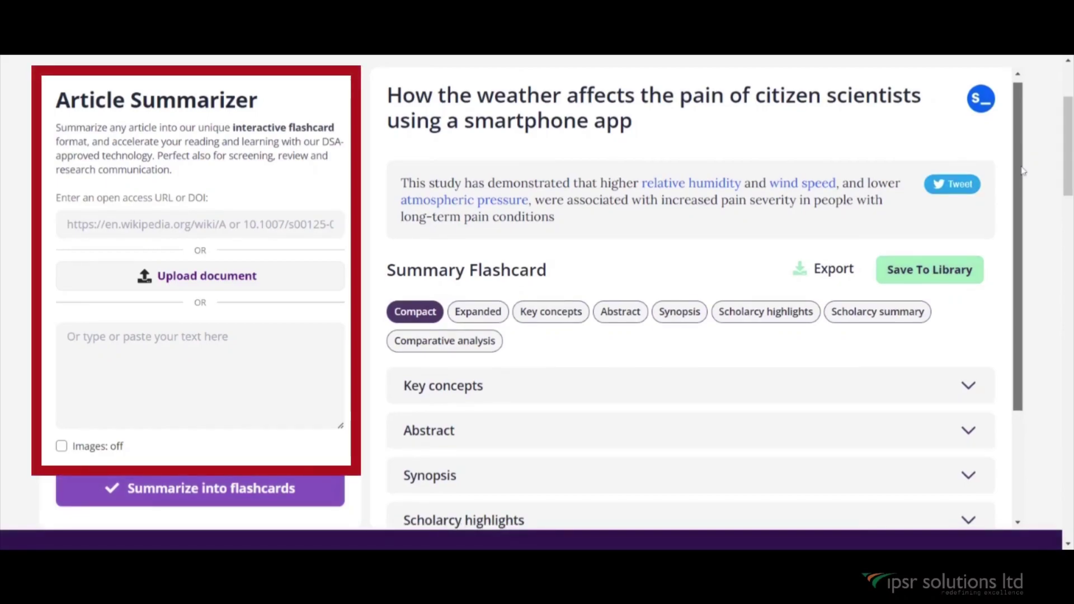
pyautogui.click(341, 232)
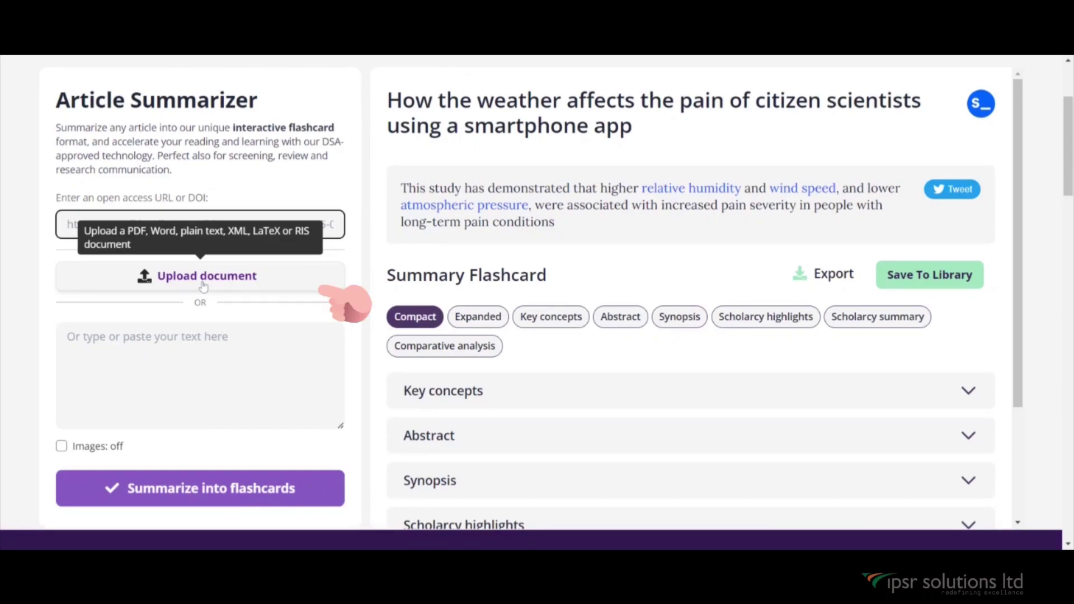
pyautogui.click(68, 336)
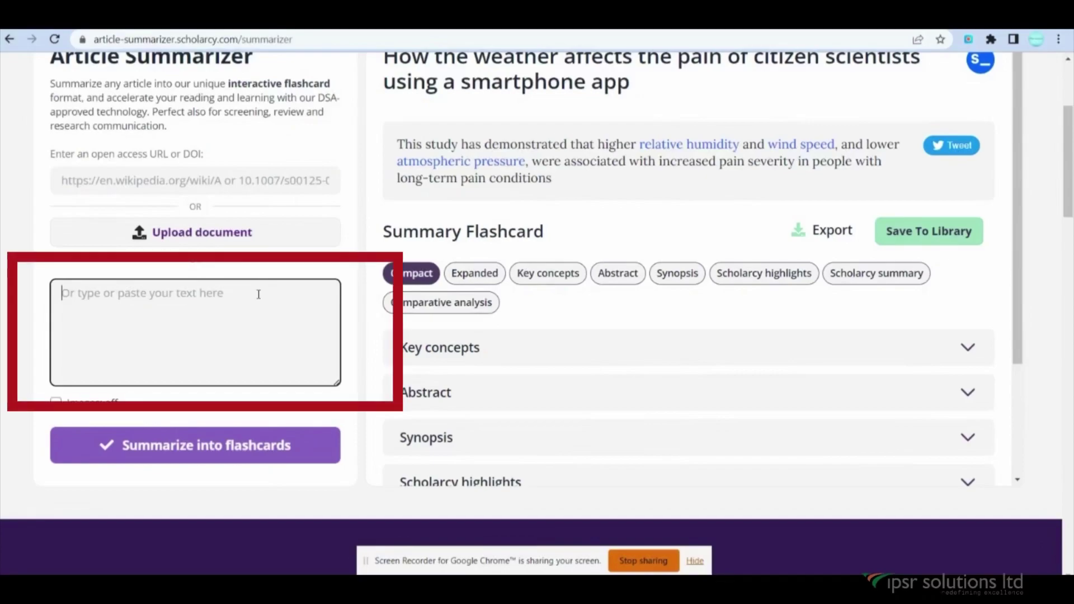
# - Paste the curriculum 2005 essay and summarize it into a flashcard
pyautogui.hotkey('ctrl', 'v')
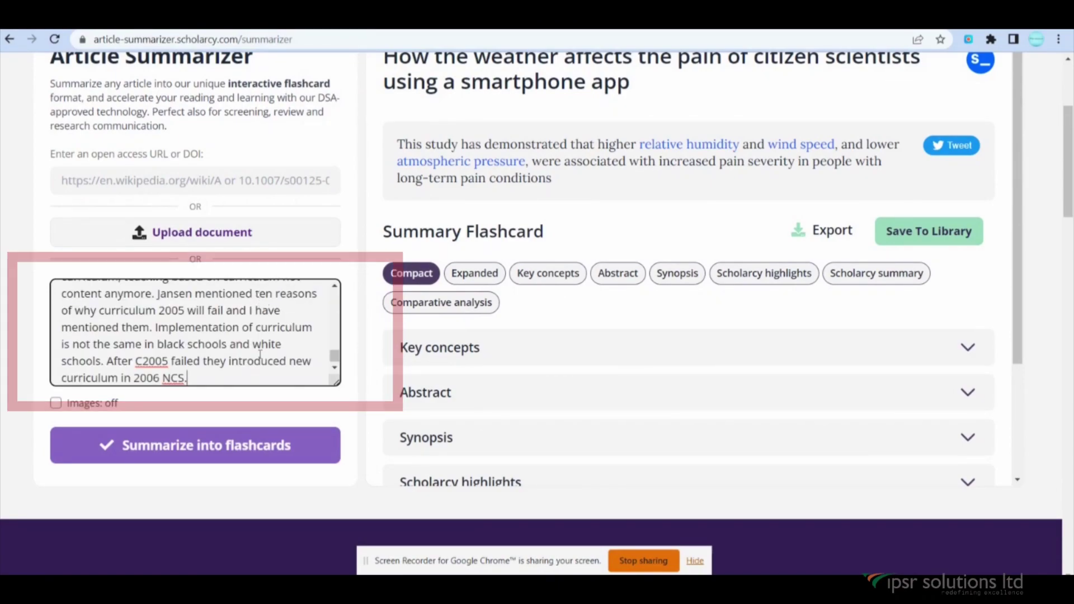
pyautogui.click(162, 452)
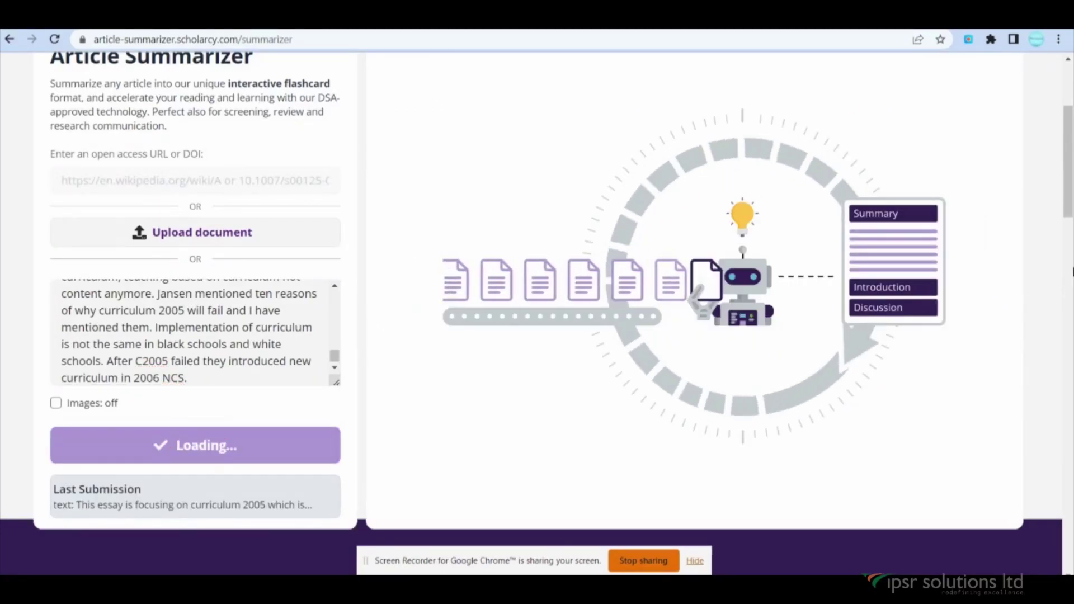
pyautogui.moveTo(1070, 219); pyautogui.dragTo(1071, 208)
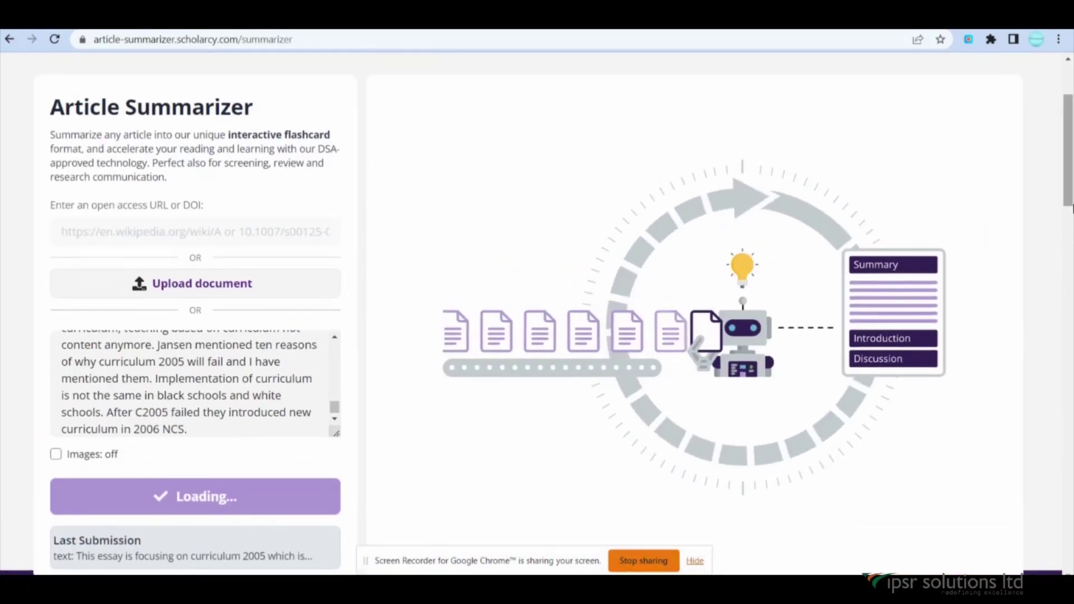
pyautogui.moveTo(1071, 208)
pyautogui.mouseDown()
pyautogui.moveTo(1070, 175)
pyautogui.moveTo(1070, 189)
pyautogui.mouseUp()
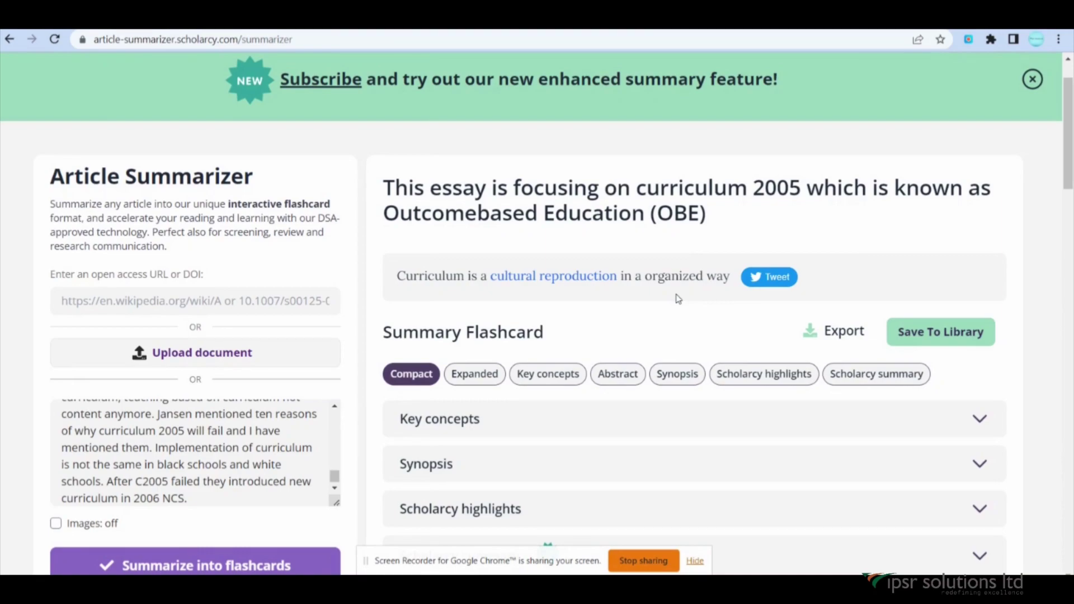
# - Expand the flashcard's Key concepts and Synopsis sections
pyautogui.moveTo(1070, 190); pyautogui.dragTo(1071, 213)
pyautogui.click(976, 329)
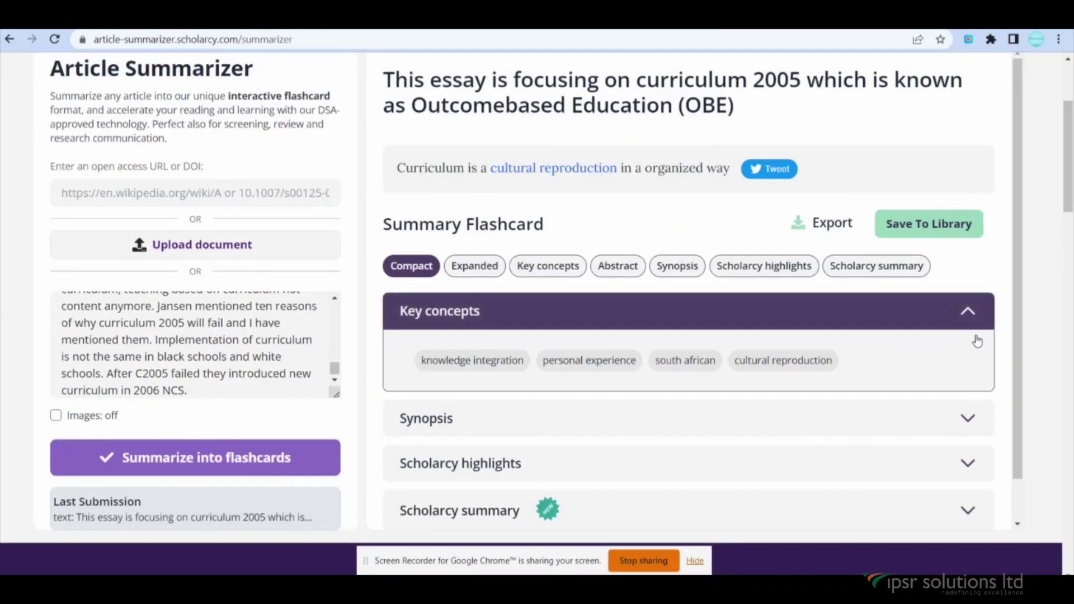
pyautogui.click(1070, 274)
pyautogui.moveTo(1070, 274); pyautogui.dragTo(1071, 197)
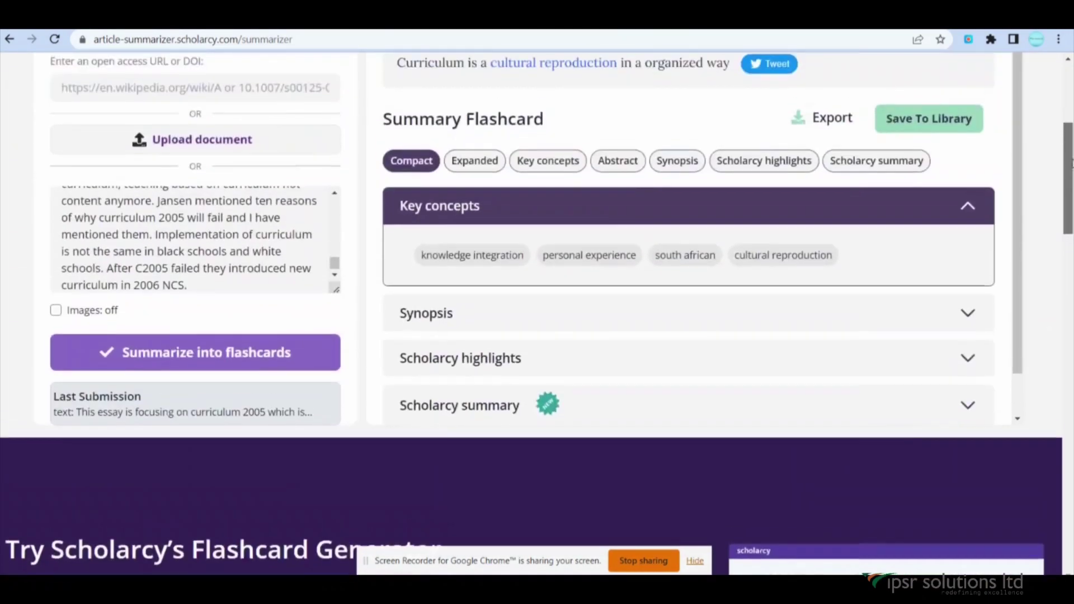
pyautogui.click(960, 336)
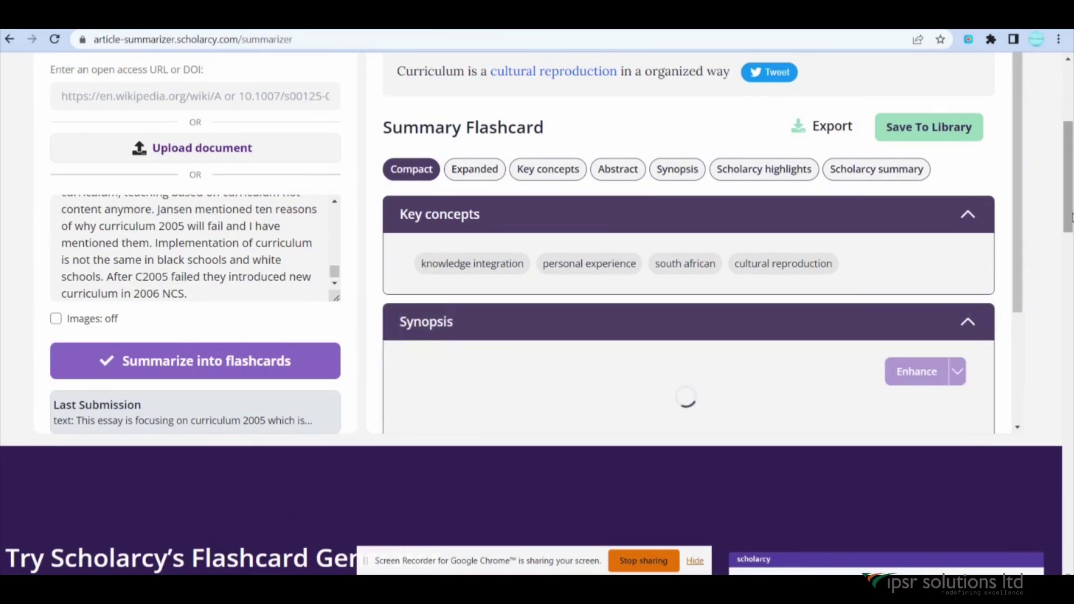
# - Expand the Scholarcy highlights and Scholarcy summary sections, then return to the top
pyautogui.moveTo(1070, 217); pyautogui.dragTo(1072, 231)
pyautogui.scroll(-3, 1014, 253)
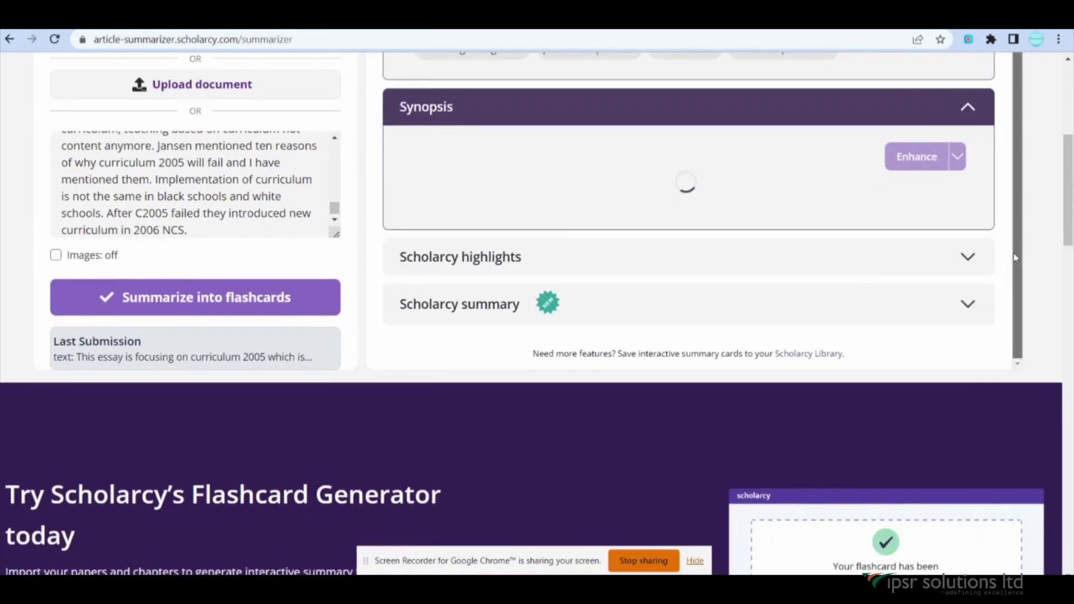
pyautogui.click(980, 264)
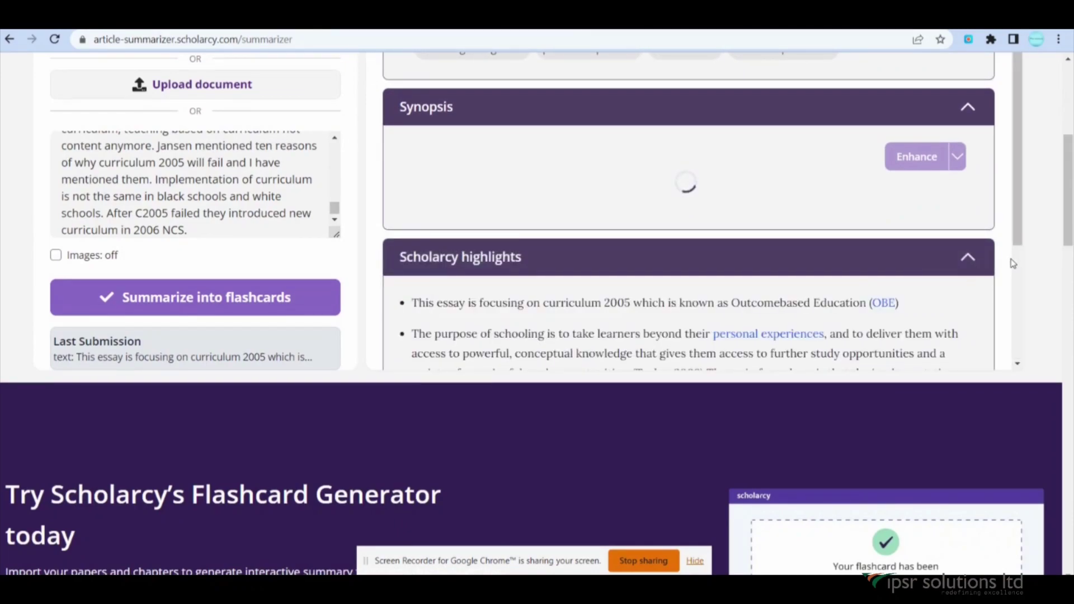
pyautogui.scroll(-5, 1007, 296)
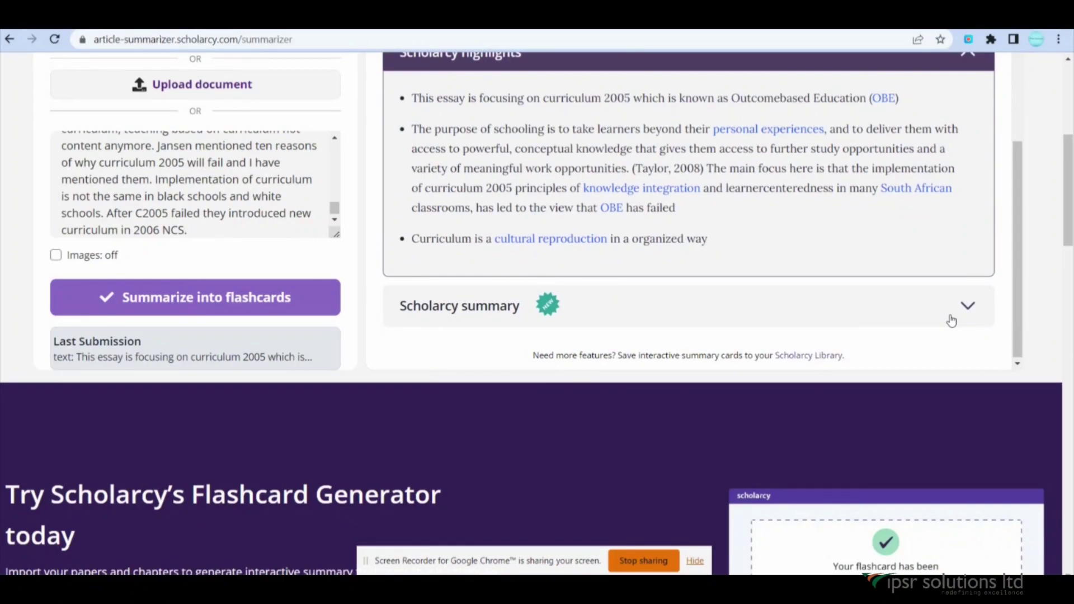
pyautogui.click(952, 321)
pyautogui.scroll(-4, 1020, 305)
pyautogui.moveTo(1020, 306); pyautogui.dragTo(1018, 187)
pyautogui.scroll(10, 1016, 321)
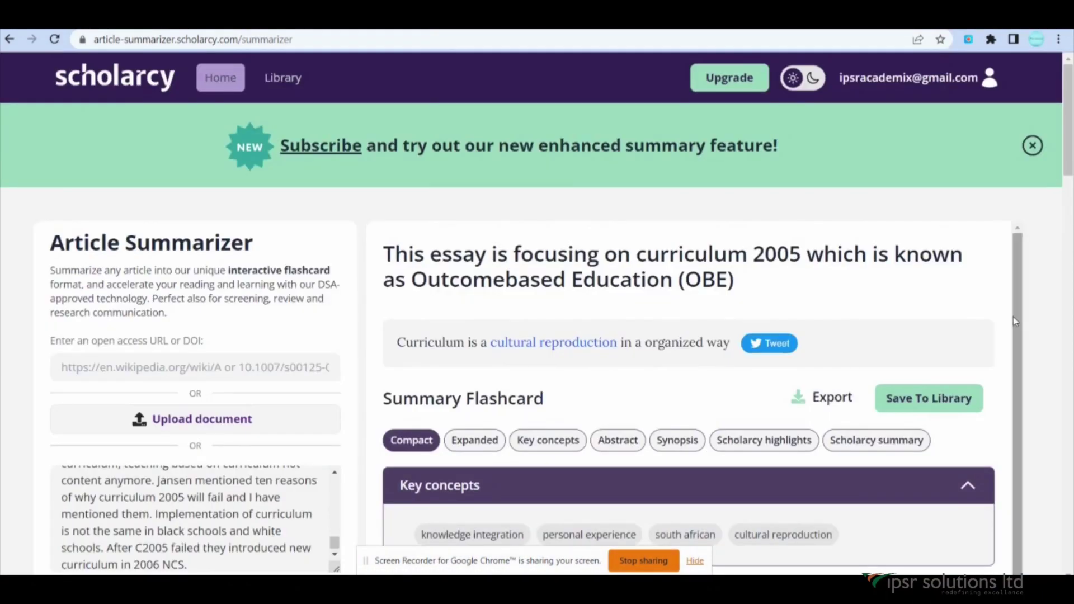
# - Export the flashcard with Format Word and Content Detailed, and download the .docx
pyautogui.click(829, 405)
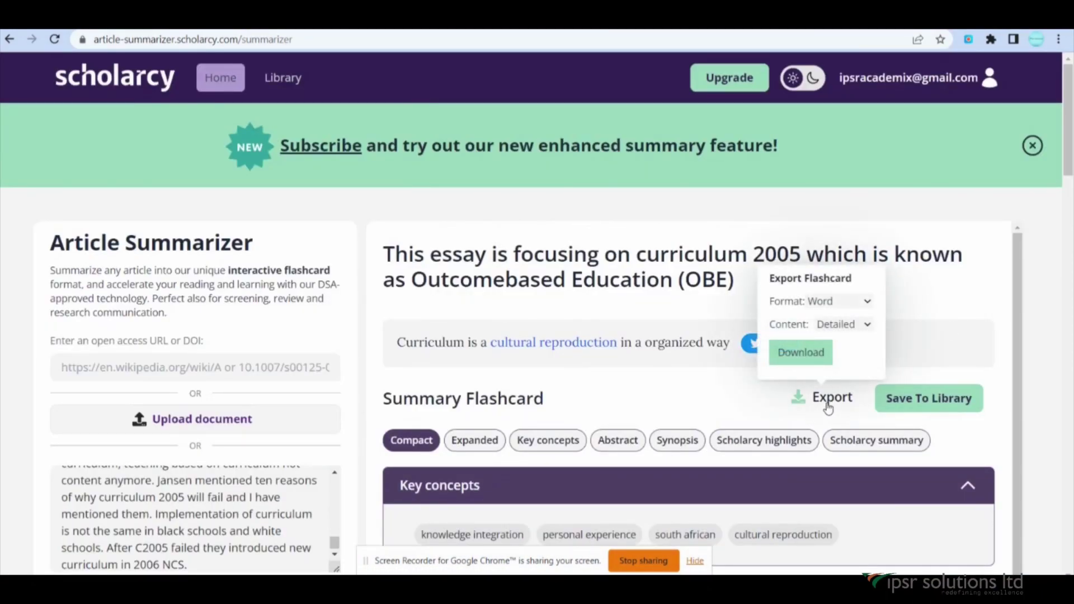
pyautogui.click(823, 305)
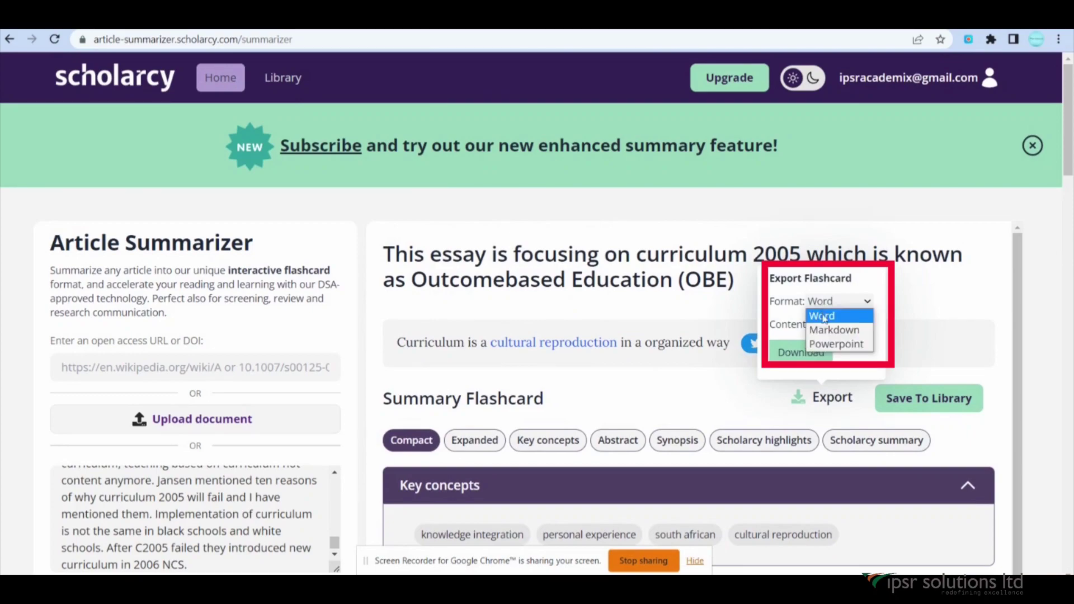
pyautogui.click(778, 331)
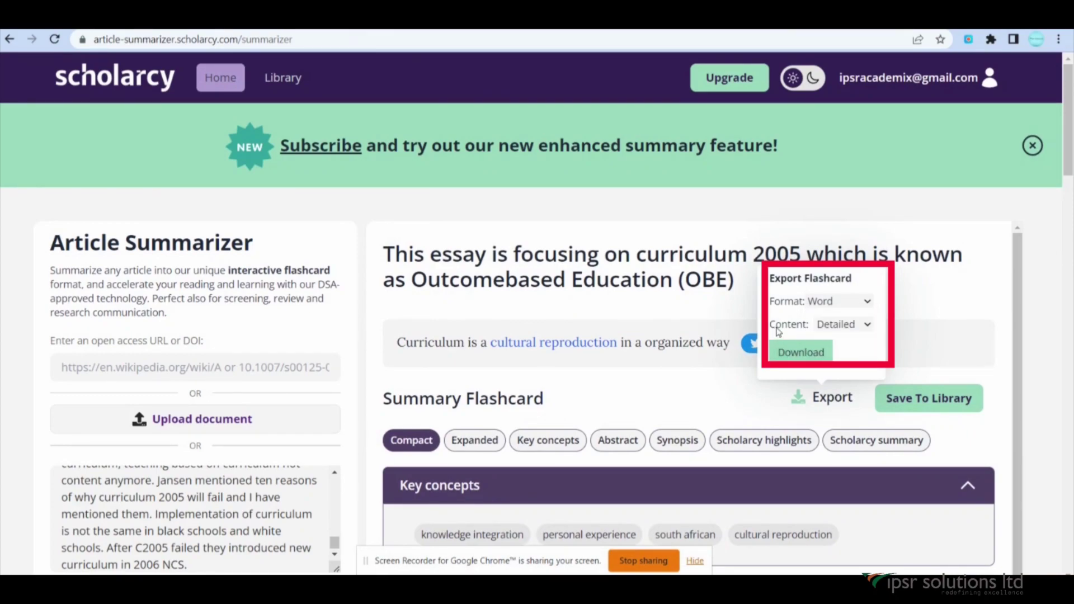
pyautogui.click(834, 325)
pyautogui.click(782, 355)
pyautogui.click(782, 355)
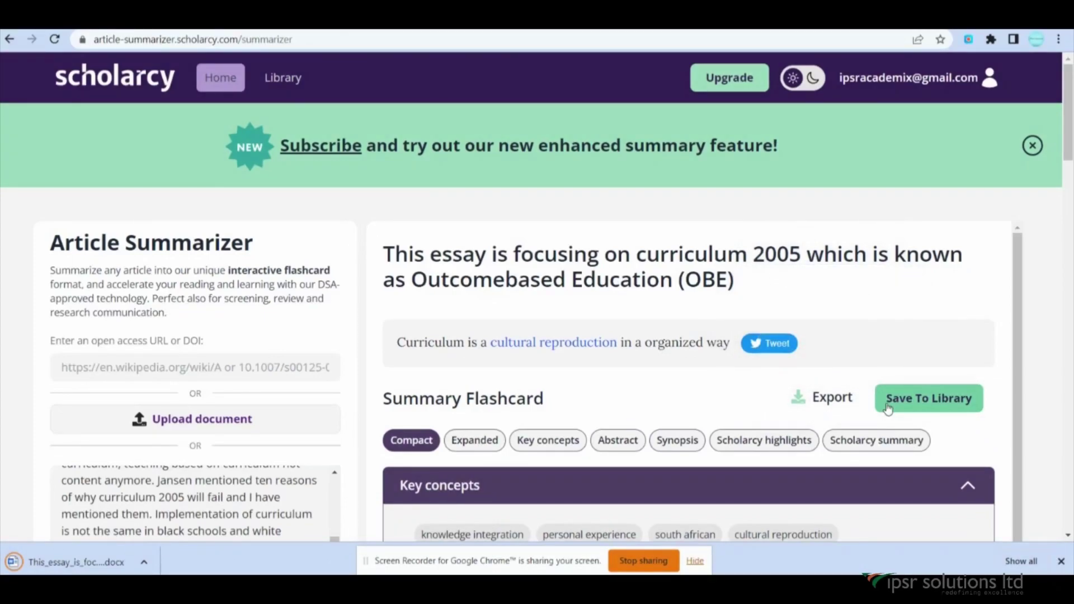
# - Share the flashcard headline as a prefilled tweet
pyautogui.click(775, 345)
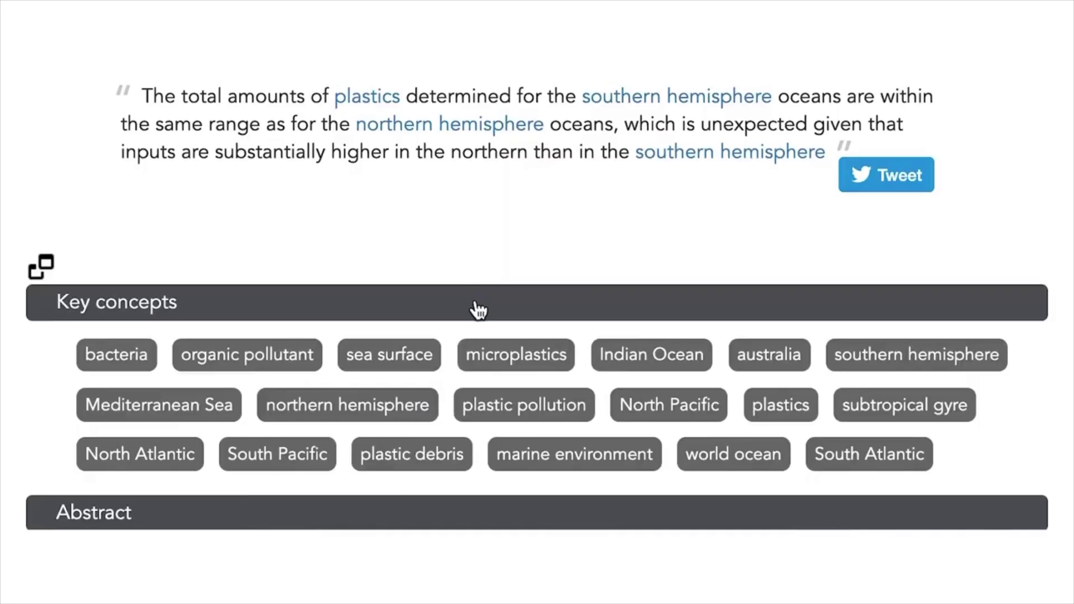
pyautogui.click(492, 363)
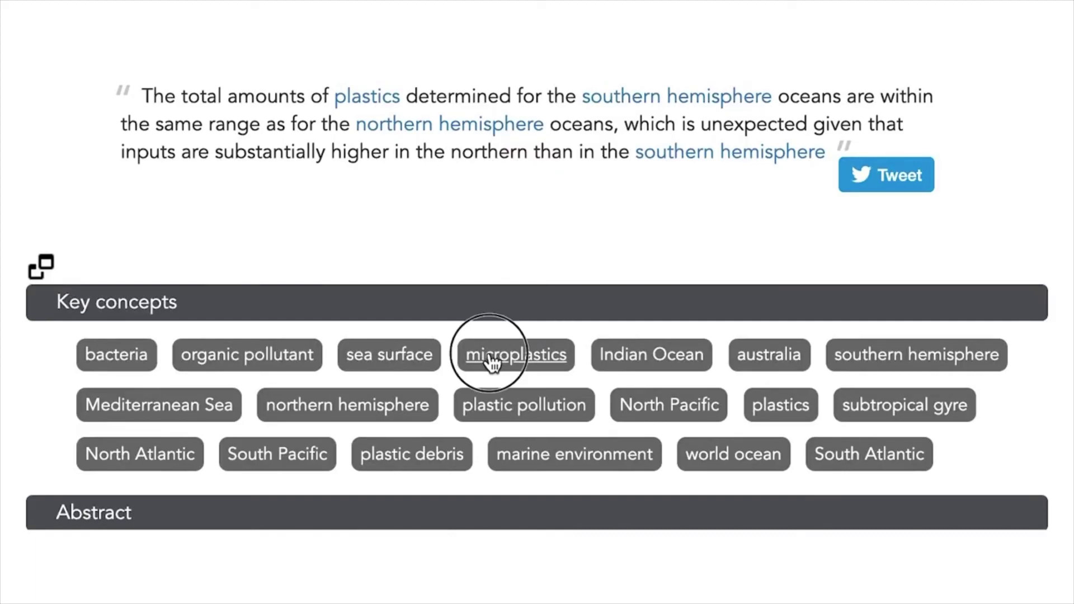